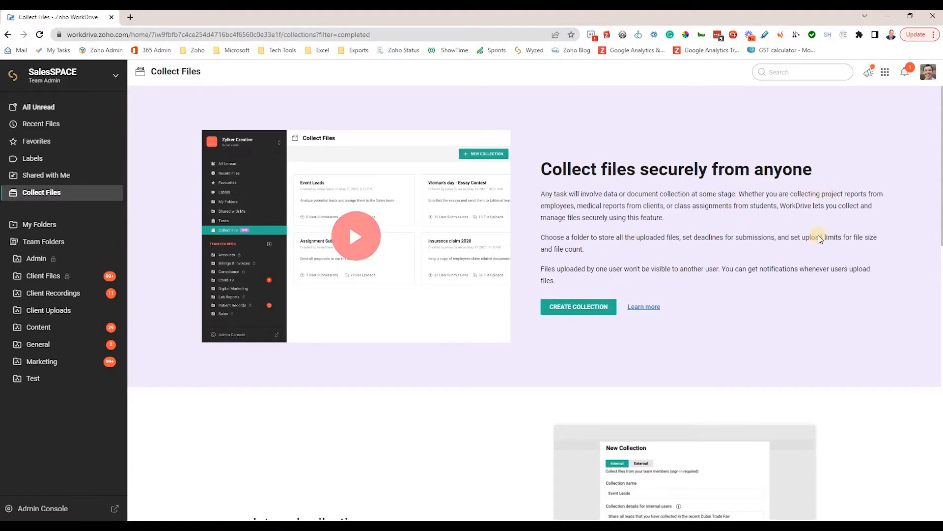
Step: Start a new external file collection named "Logos" with the external-user details "Please upload your logo"
click(585, 314)
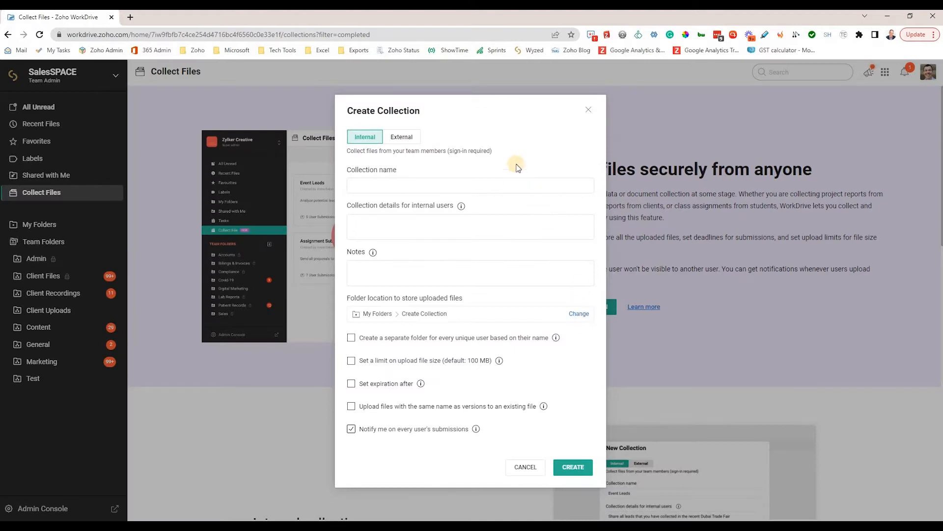
click(407, 142)
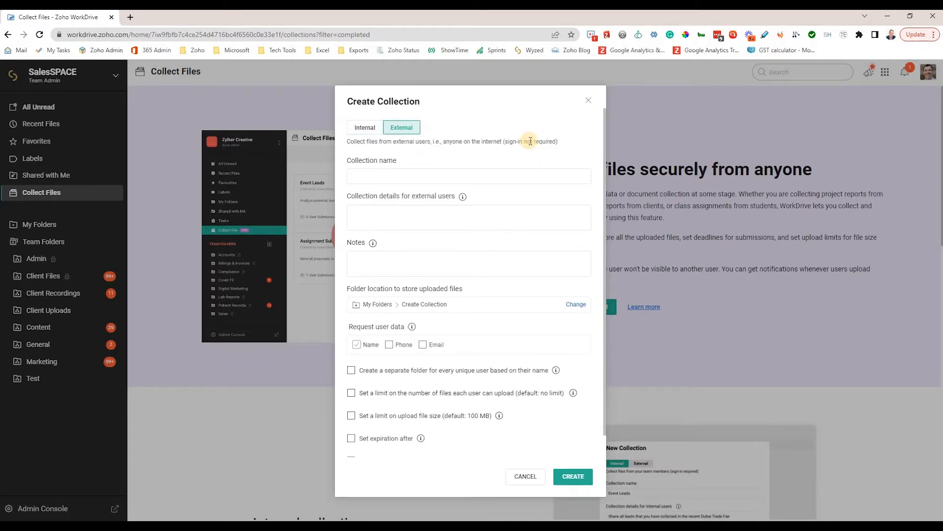
click(428, 175)
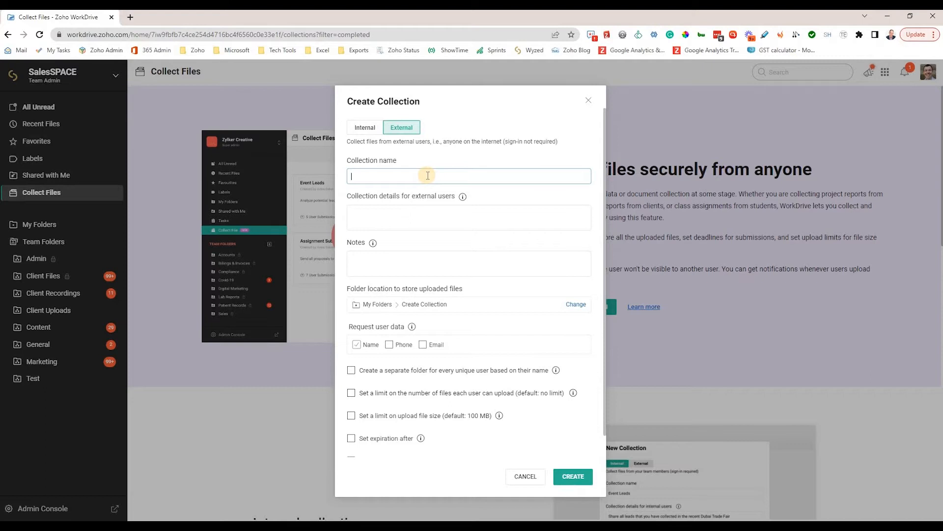
text(Logos)
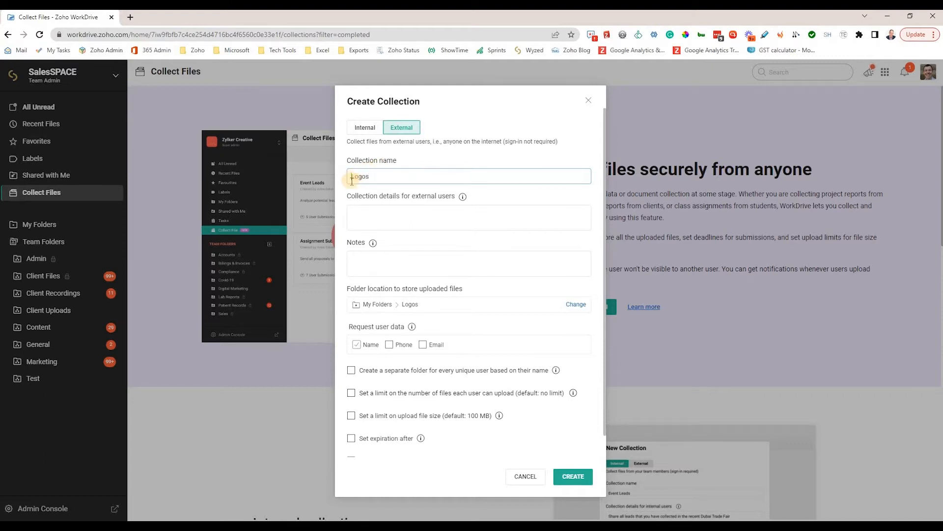
click(403, 216)
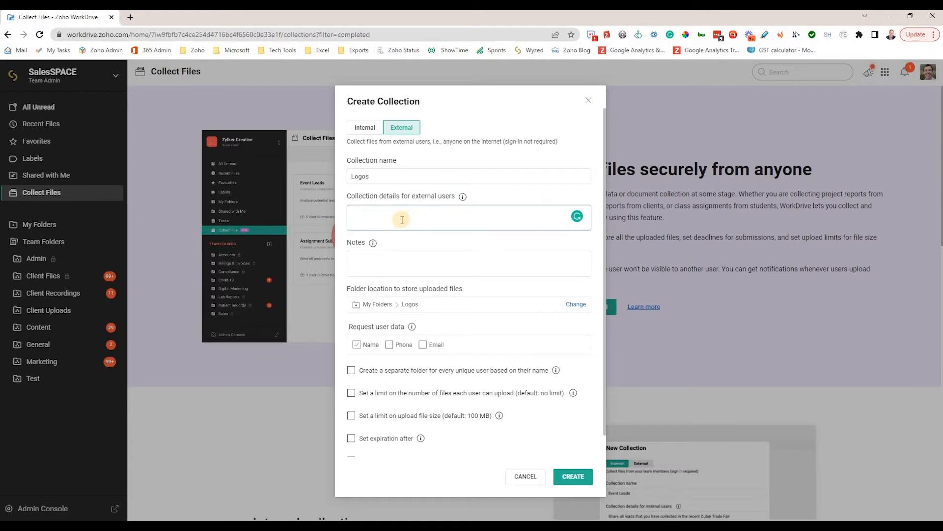
text(Please upload your logo)
click(364, 258)
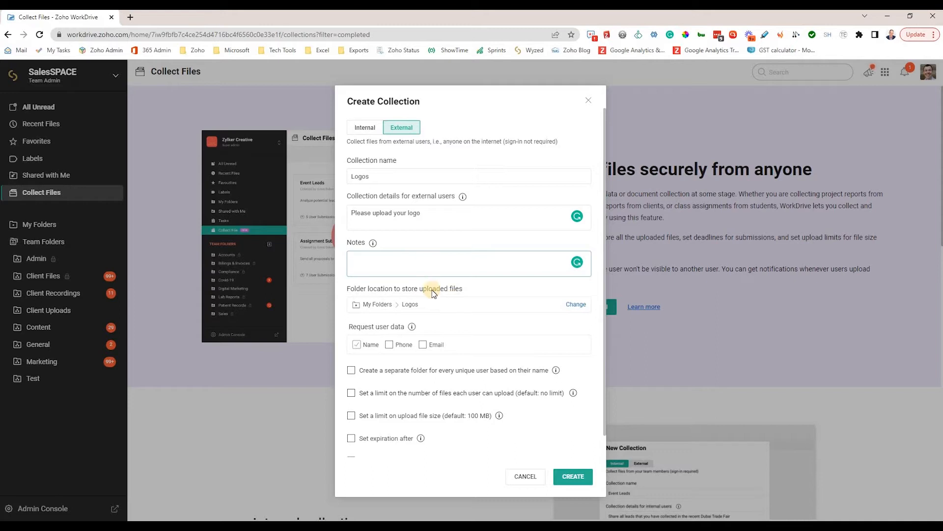
Step: Set the storage location for uploaded files to the Client Logos folder in the Test team folder
click(575, 304)
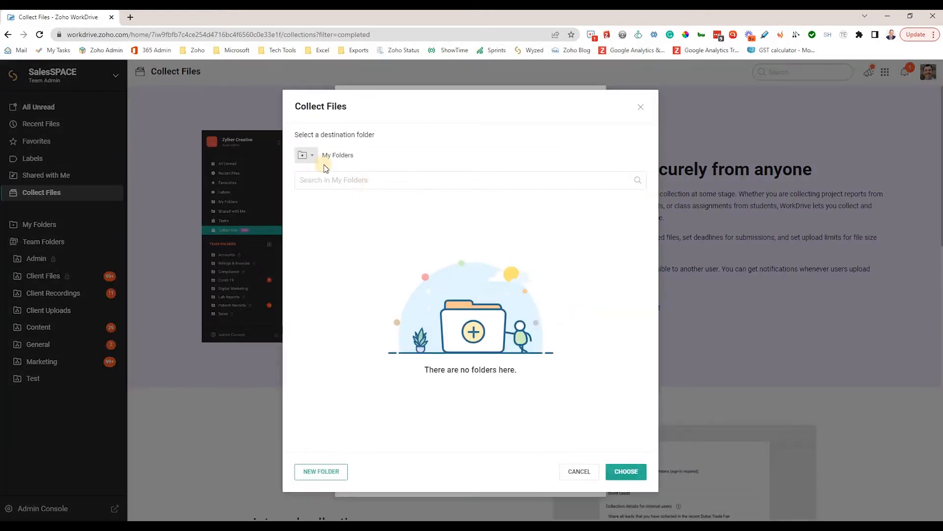
click(308, 156)
scroll(358, 270, down, 2)
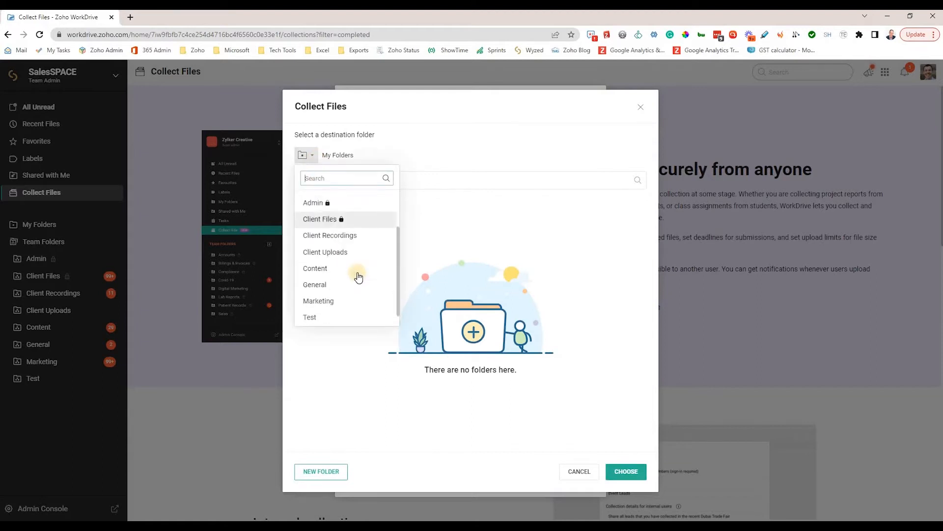
click(331, 307)
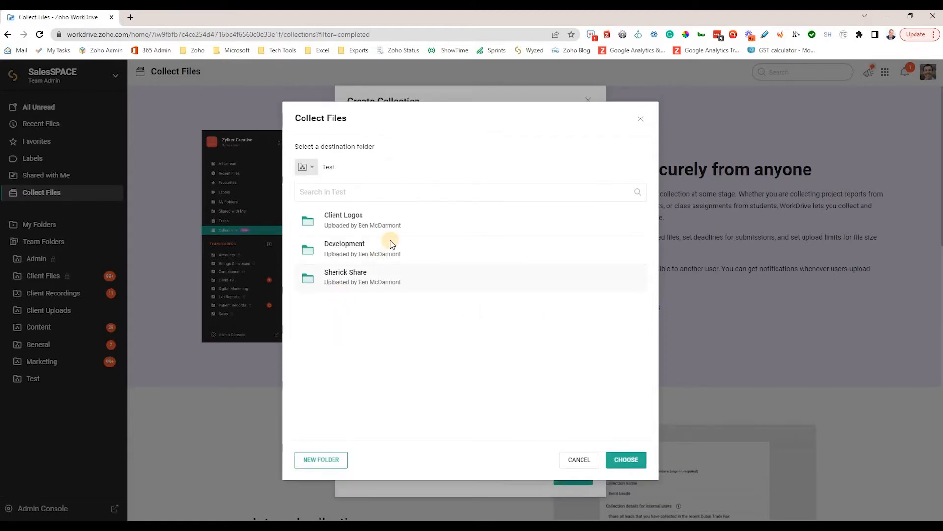
click(335, 219)
click(625, 471)
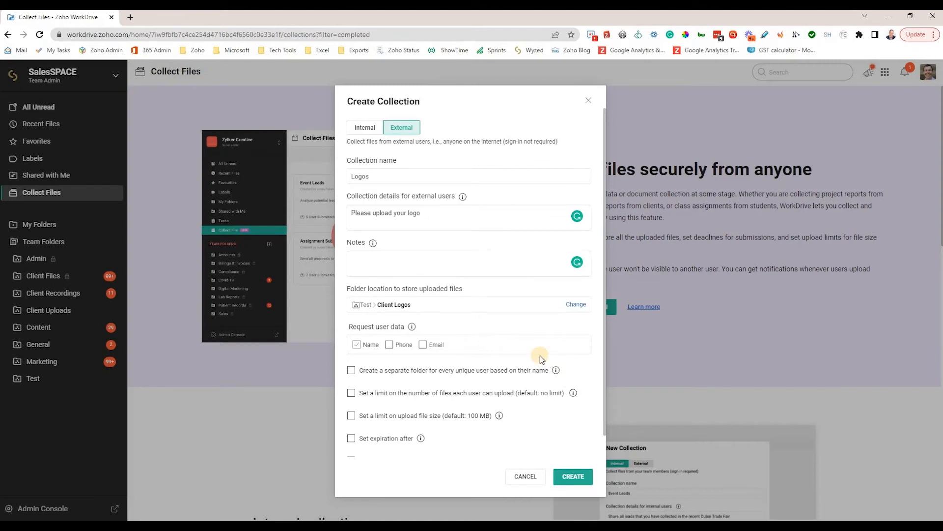
Step: Enable a separate folder for every unique user based on their name and create the collection
scroll(540, 357, down, 1)
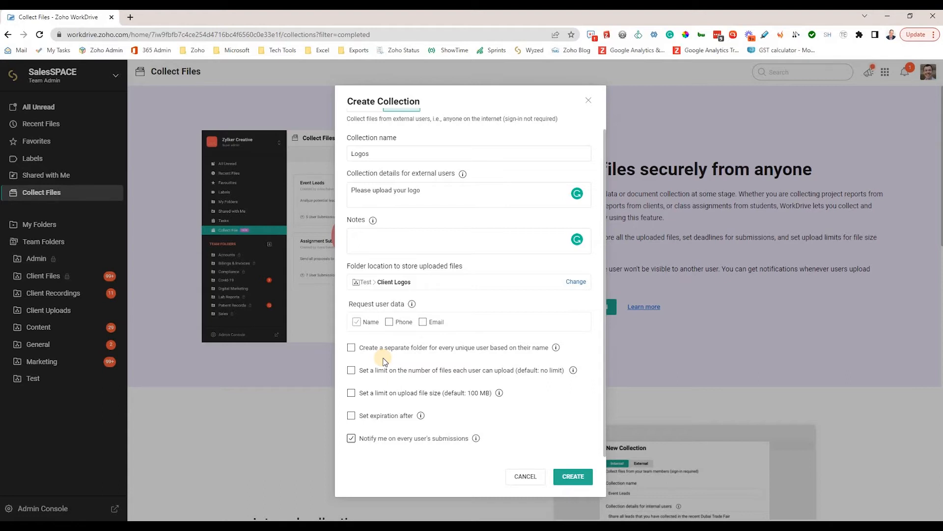
click(352, 348)
mouse_move(421, 415)
click(575, 478)
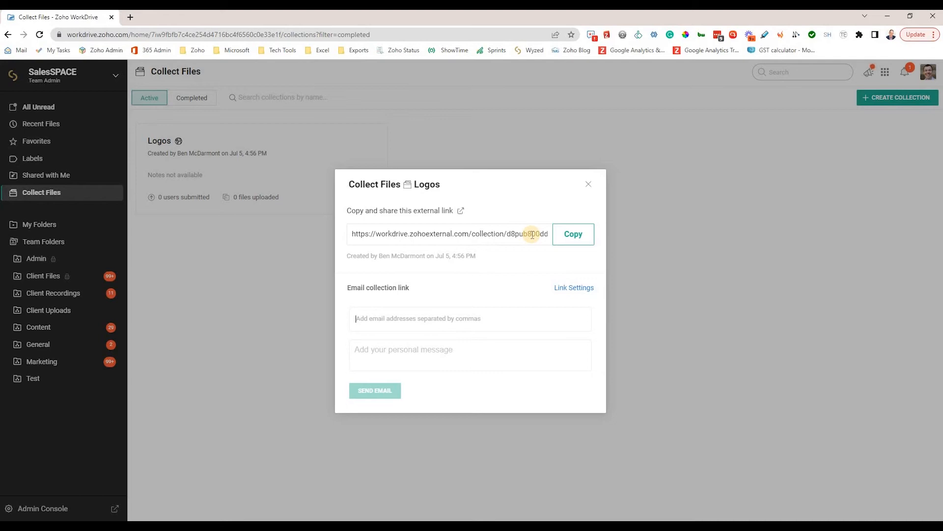
Step: Copy the Logos collection's external link and open it in a different browser window
click(571, 236)
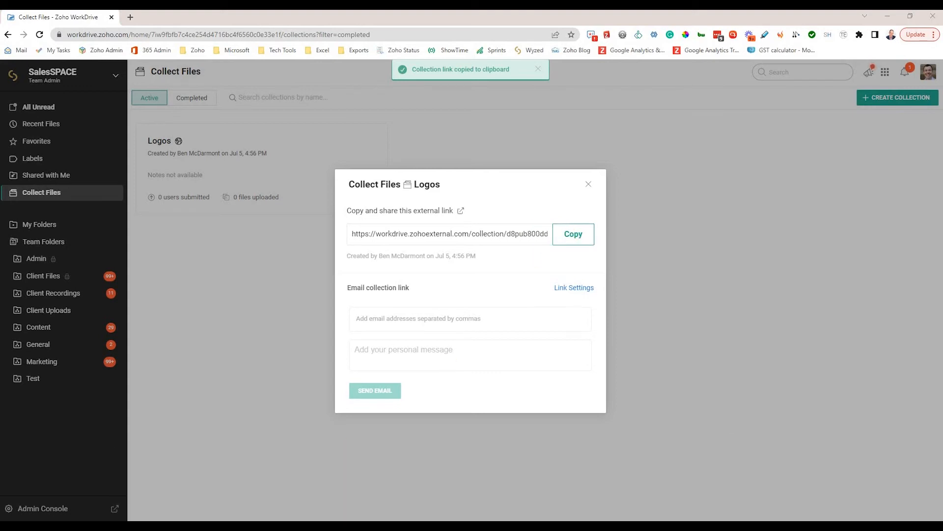
drag(942, 115, 435, 10)
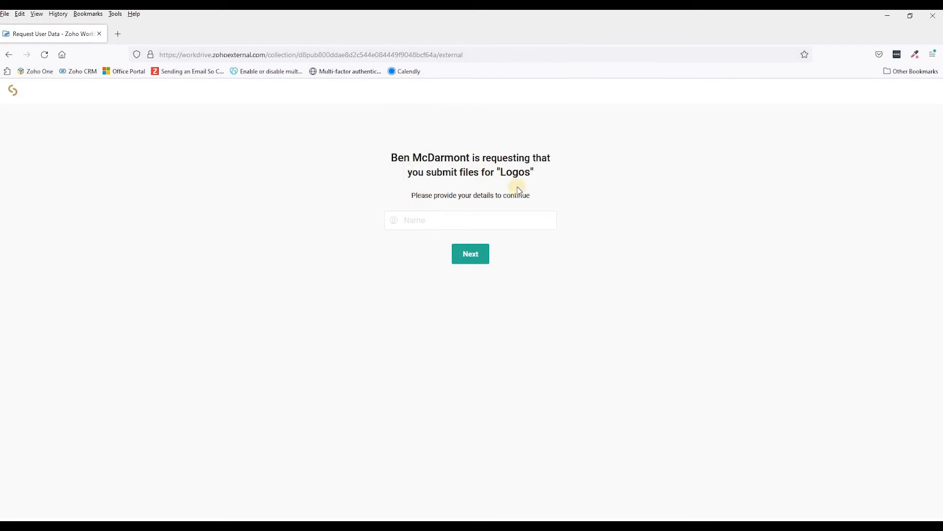
Step: Enter the submitter's name on the collection request page and submit the file salesspace logo.jpg
click(456, 226)
text(Ben Mc)
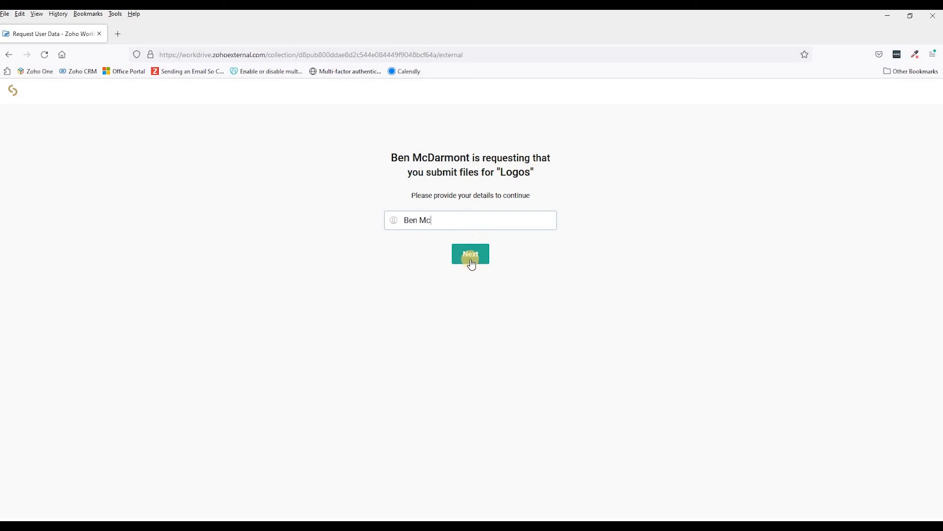
click(470, 259)
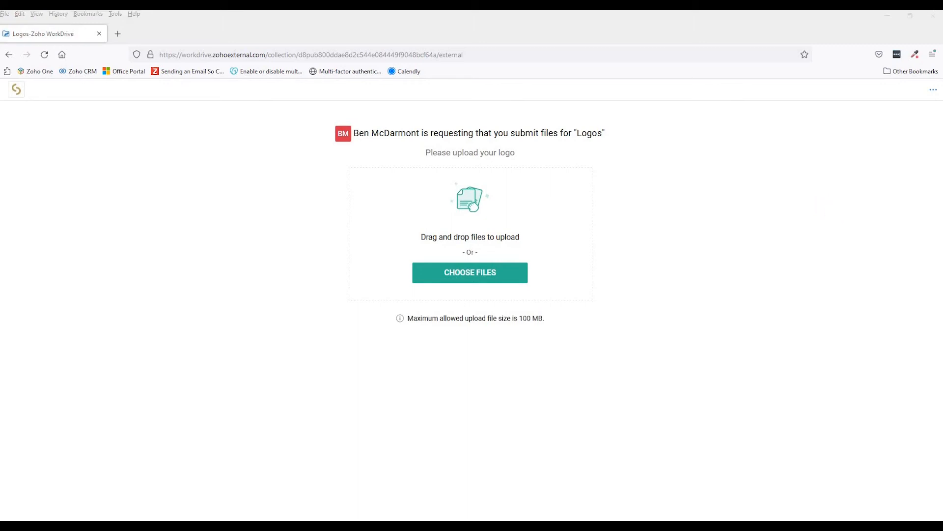
drag(895, 377, 473, 288)
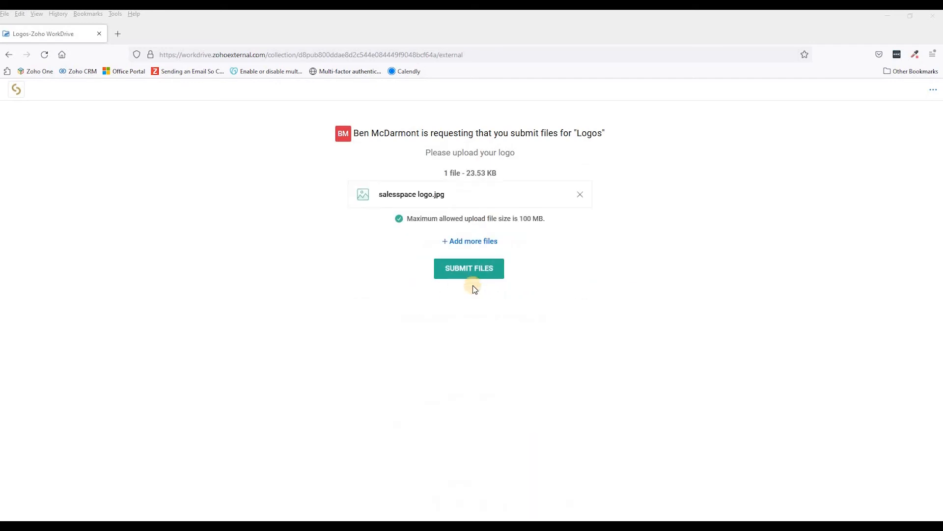
click(500, 278)
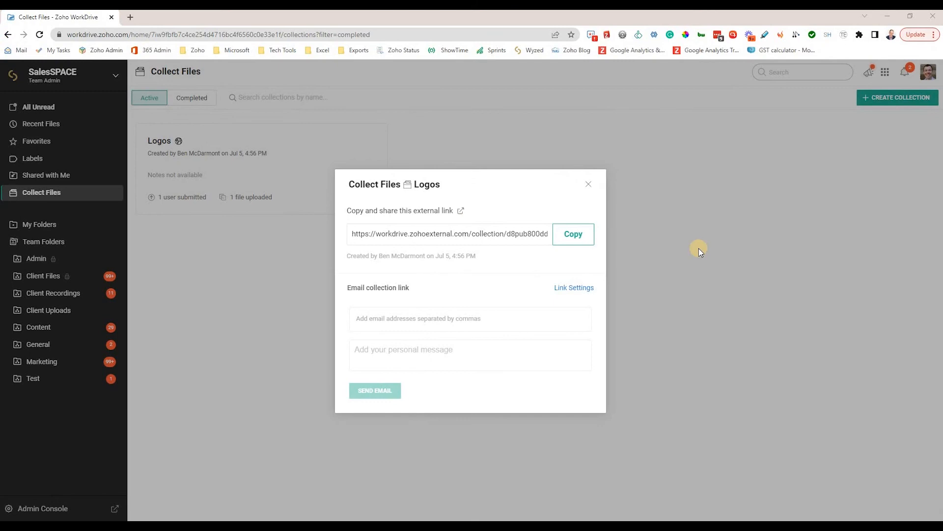
Step: Return to WorkDrive, close the link sharing dialog and inspect the submitter's folder inside Client Logos in the Test team folder
click(588, 184)
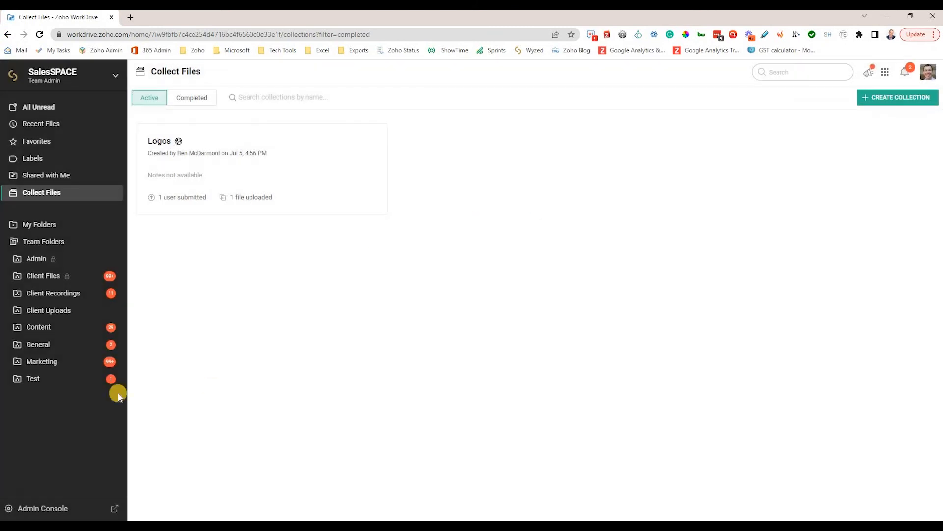
click(33, 378)
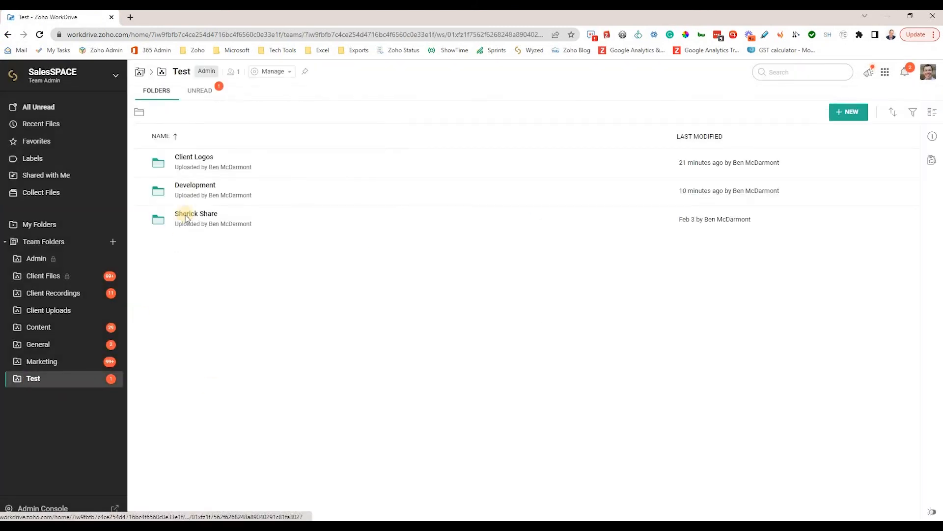
click(196, 159)
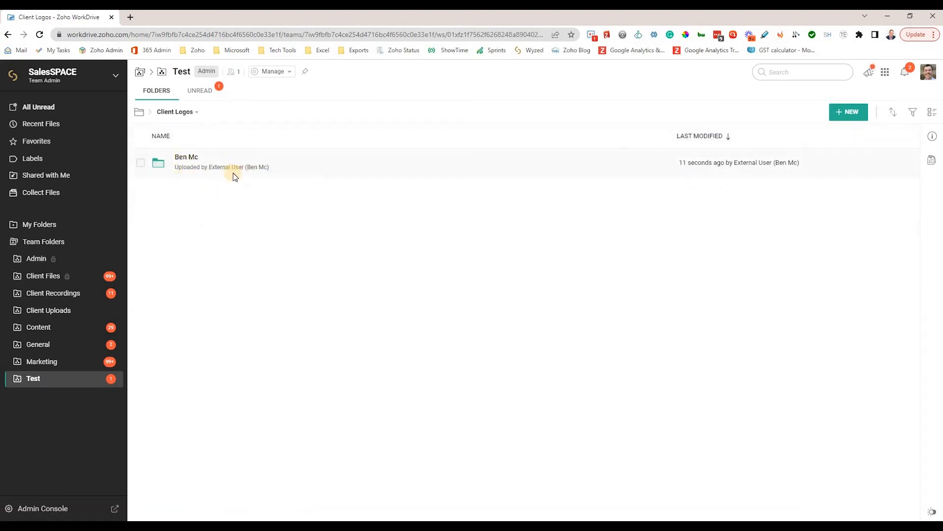
click(187, 158)
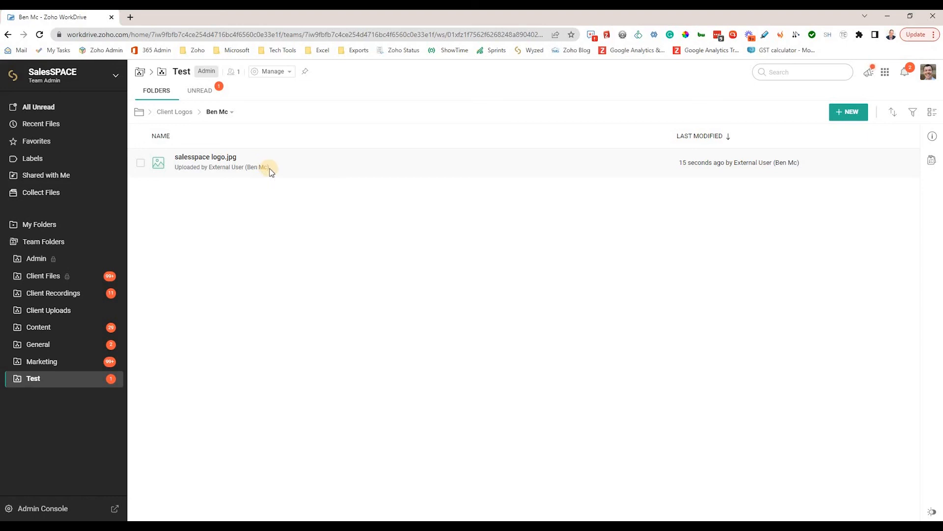
Step: View the submissions of the active Logos collection and check the files uploaded by the submitter
click(66, 197)
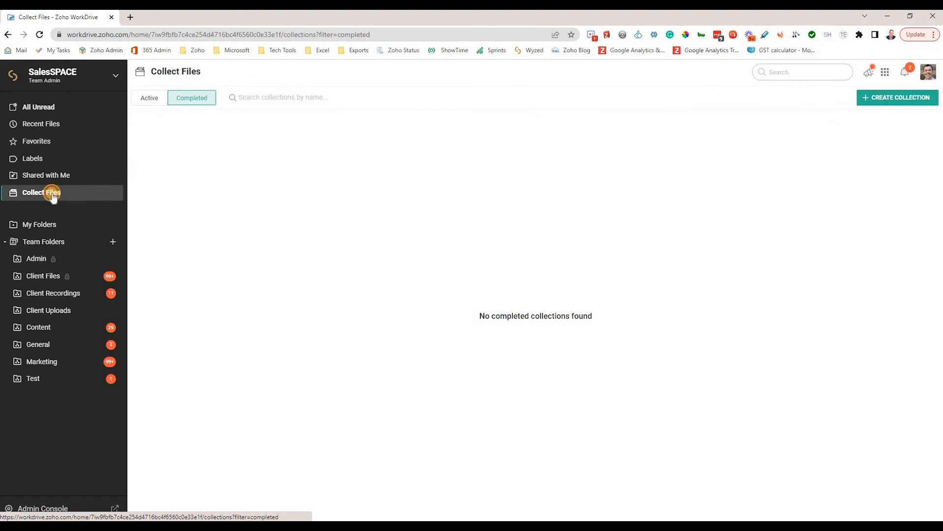
click(147, 100)
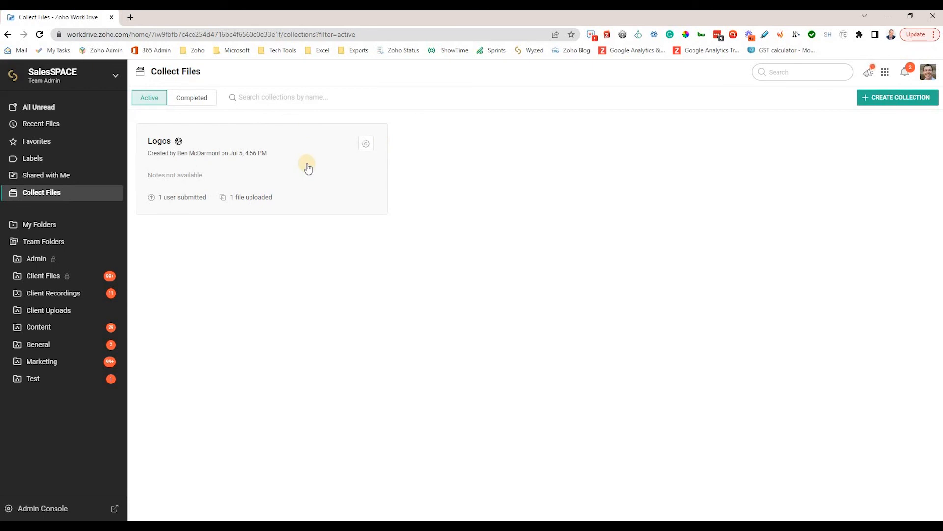
click(367, 144)
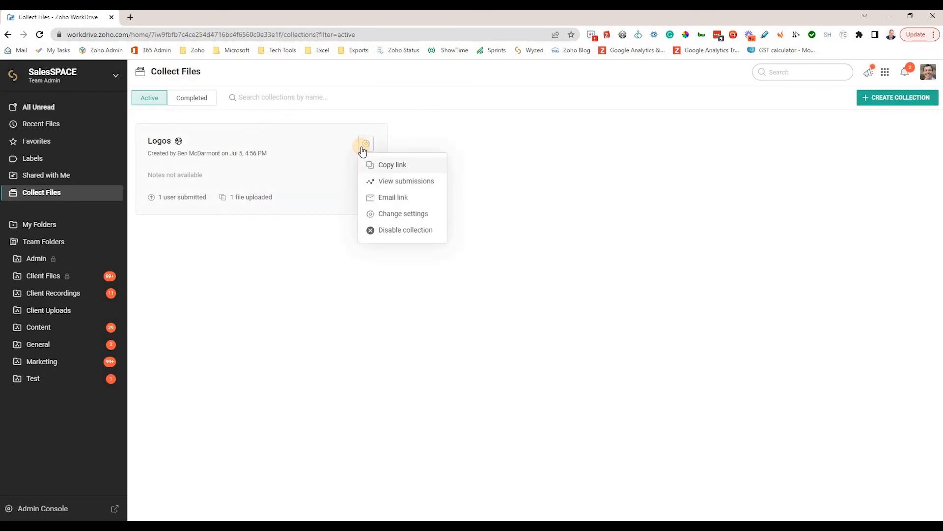
click(399, 182)
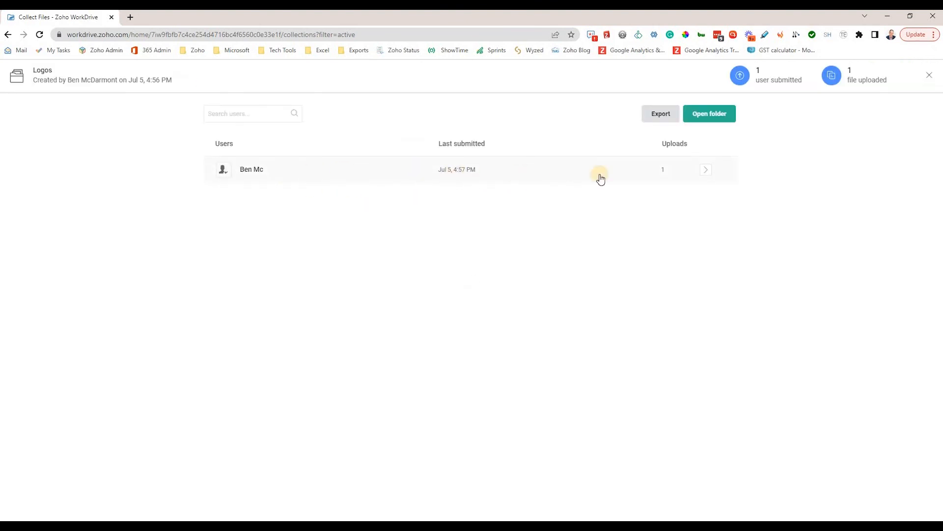
click(708, 173)
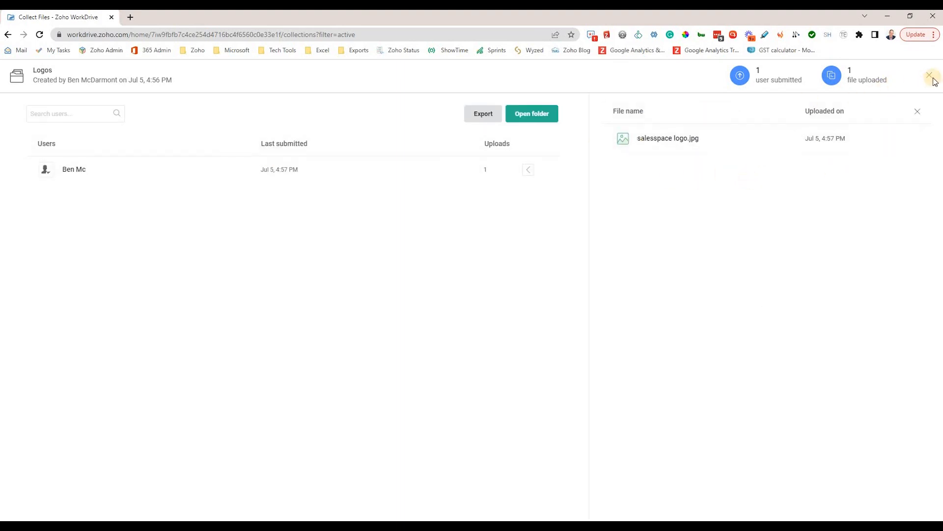
click(918, 112)
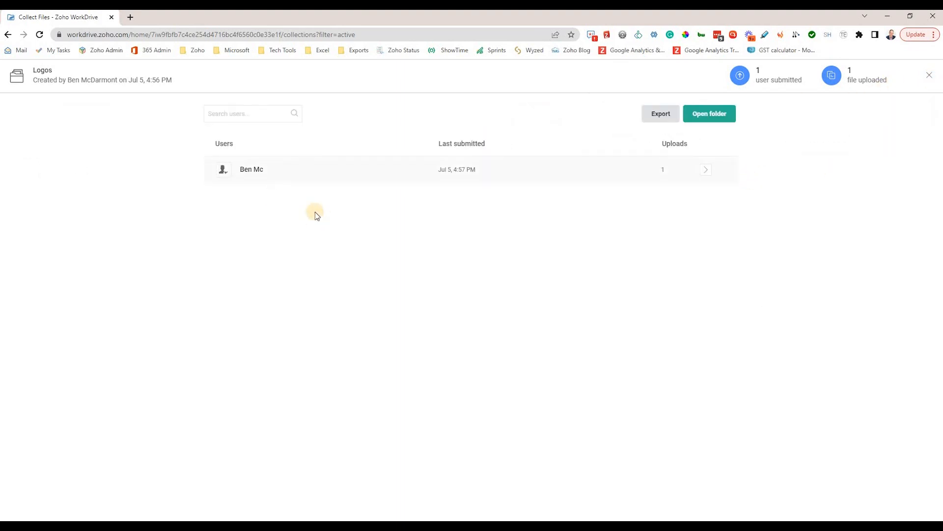